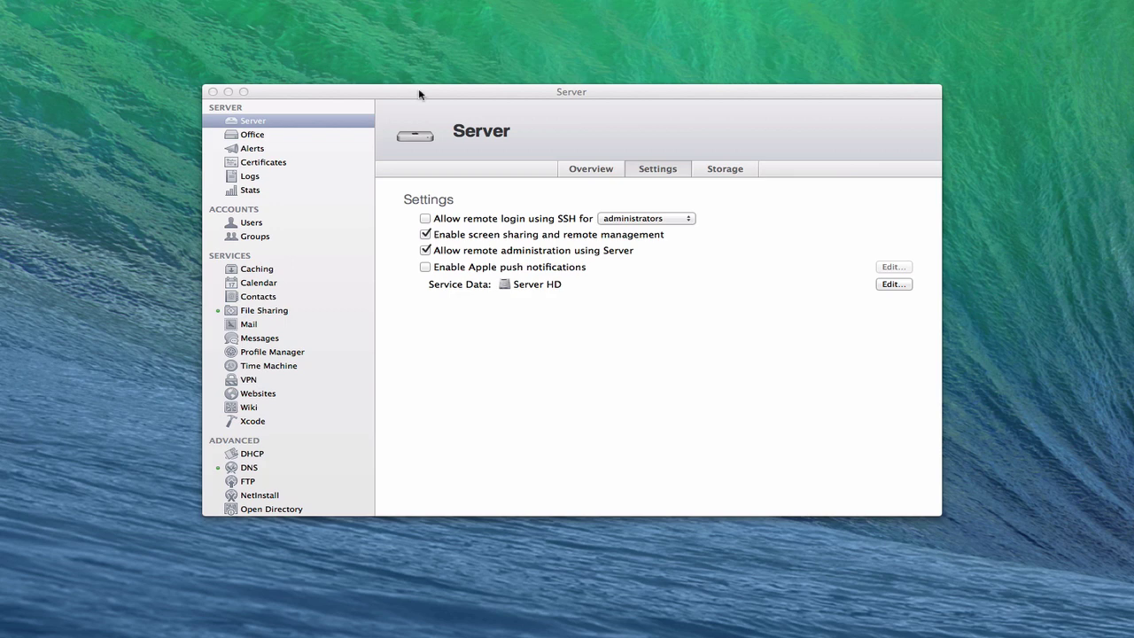
Leave the AirPort Utility network overview and bring the Server window to the front
{"action": "left_click", "coordinate": [420, 96]}
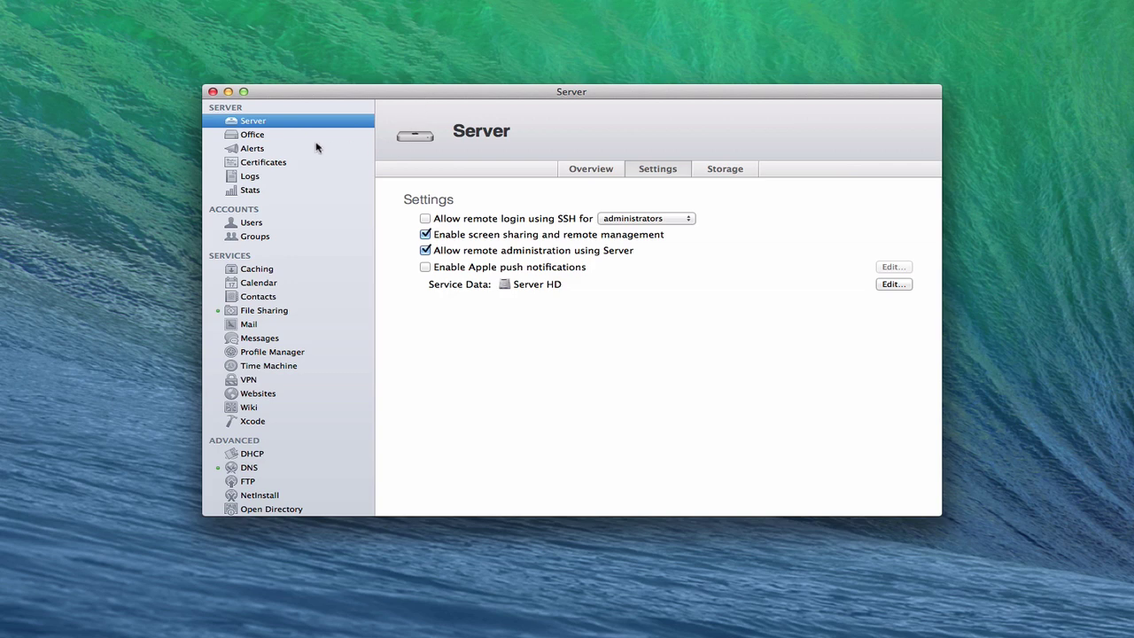
Select the Office base station in the Server sidebar to reach its AirPort password prompt
{"action": "left_click", "coordinate": [244, 138]}
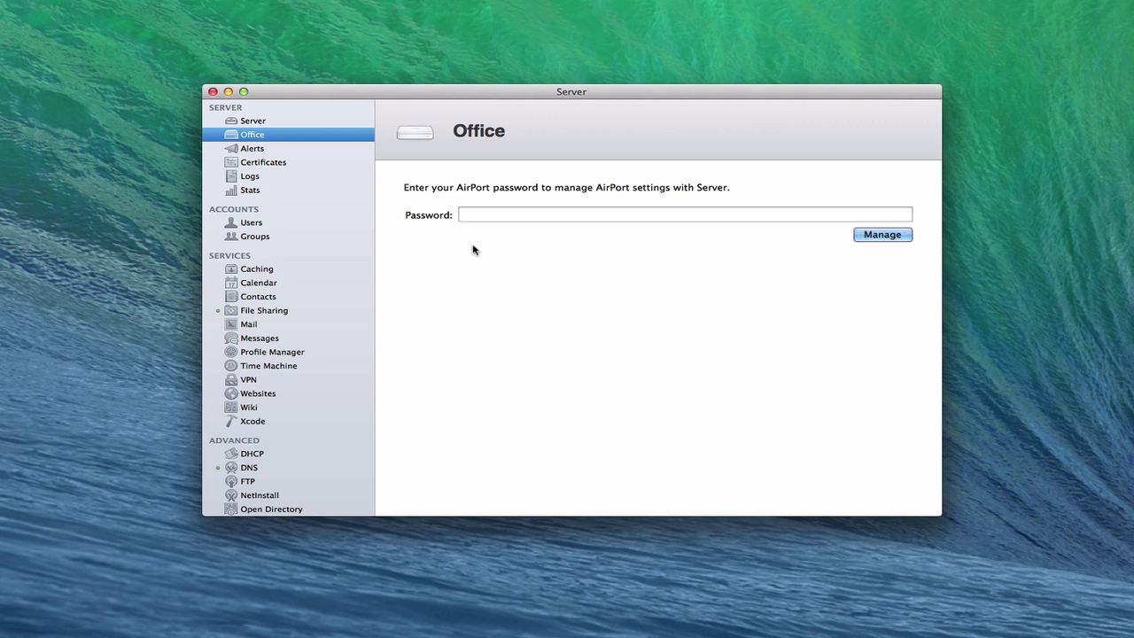
Enter the AirPort password, choose Manage, and look through the Office Public Services list
{"action": "left_click", "coordinate": [477, 215]}
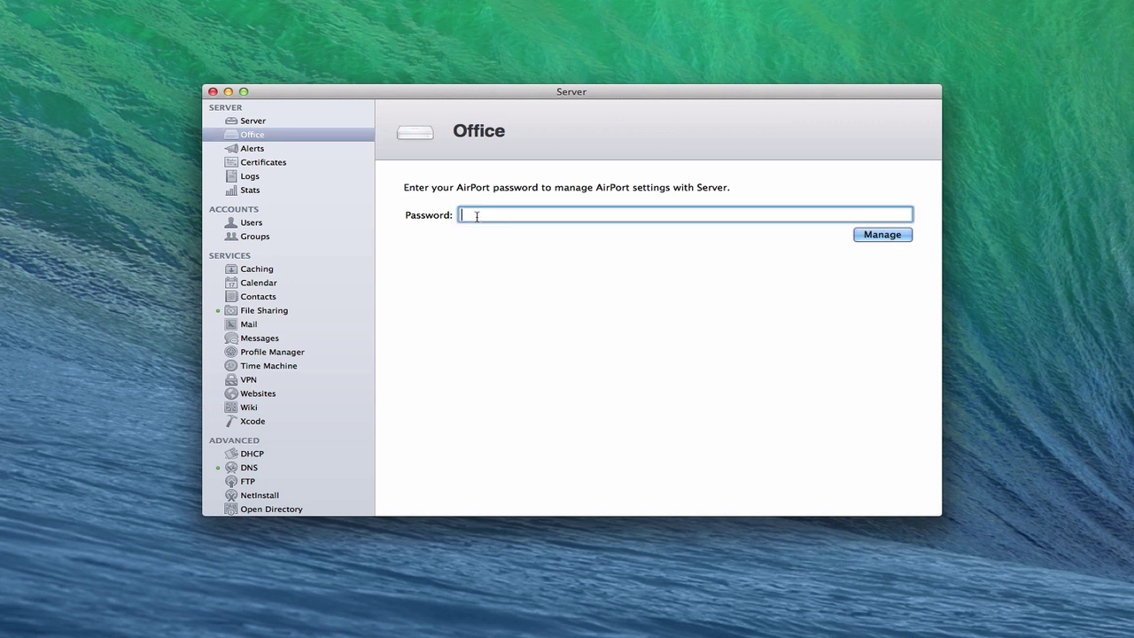
{"action": "type", "text": "•••••••••••"}
{"action": "left_click", "coordinate": [885, 239]}
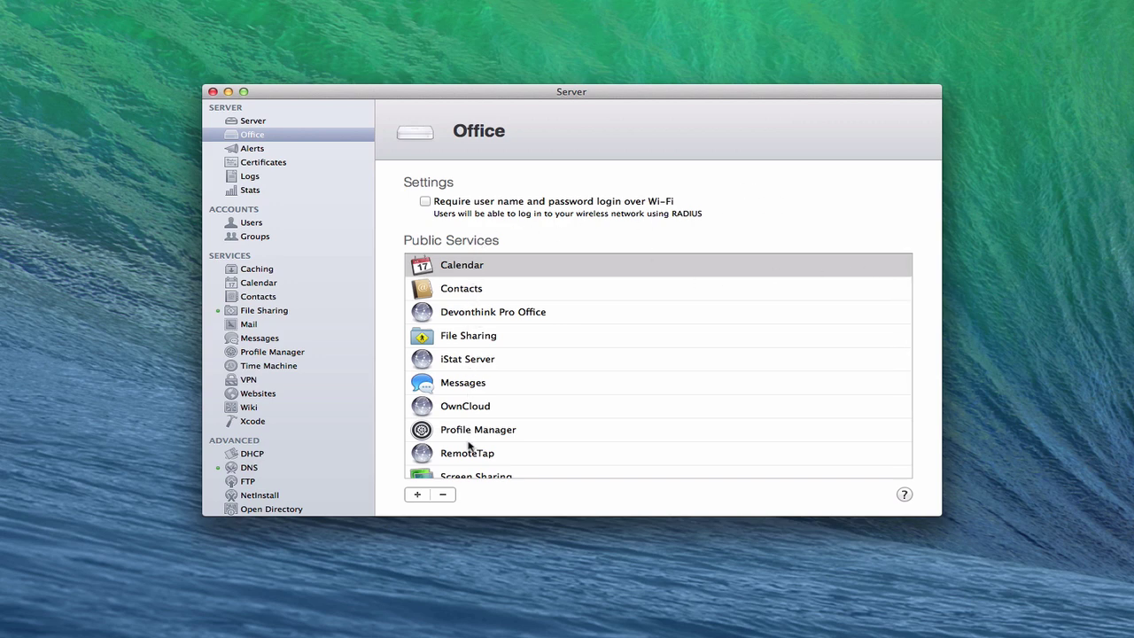
{"action": "scroll", "coordinate": [469, 446], "scroll_direction": "down", "scroll_amount": 3}
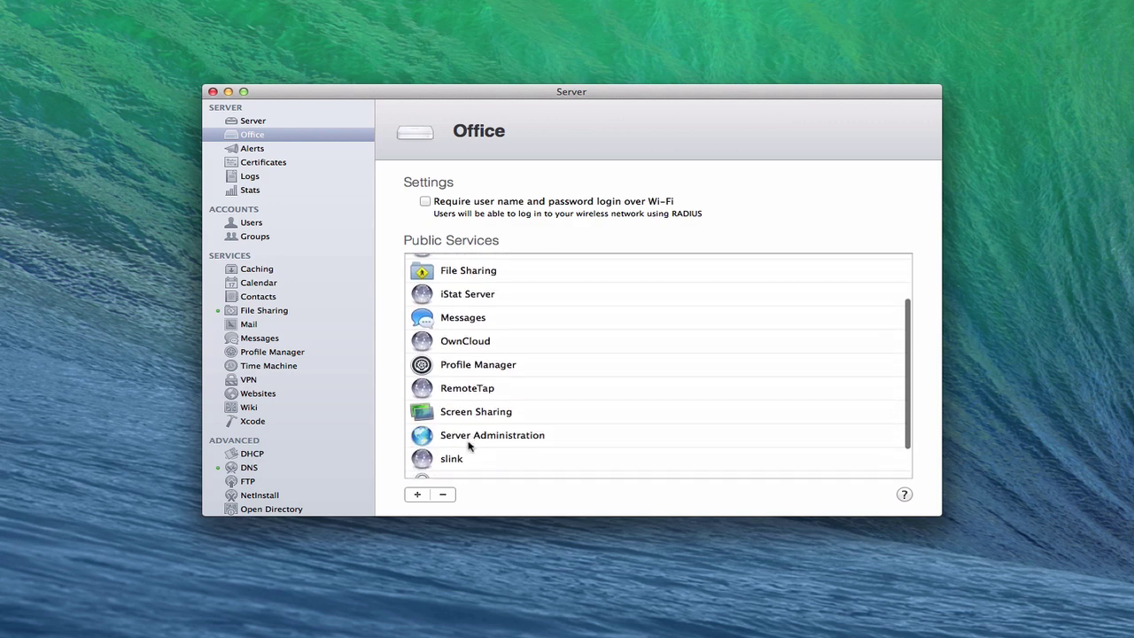
{"action": "scroll", "coordinate": [469, 446], "scroll_direction": "down", "scroll_amount": 2}
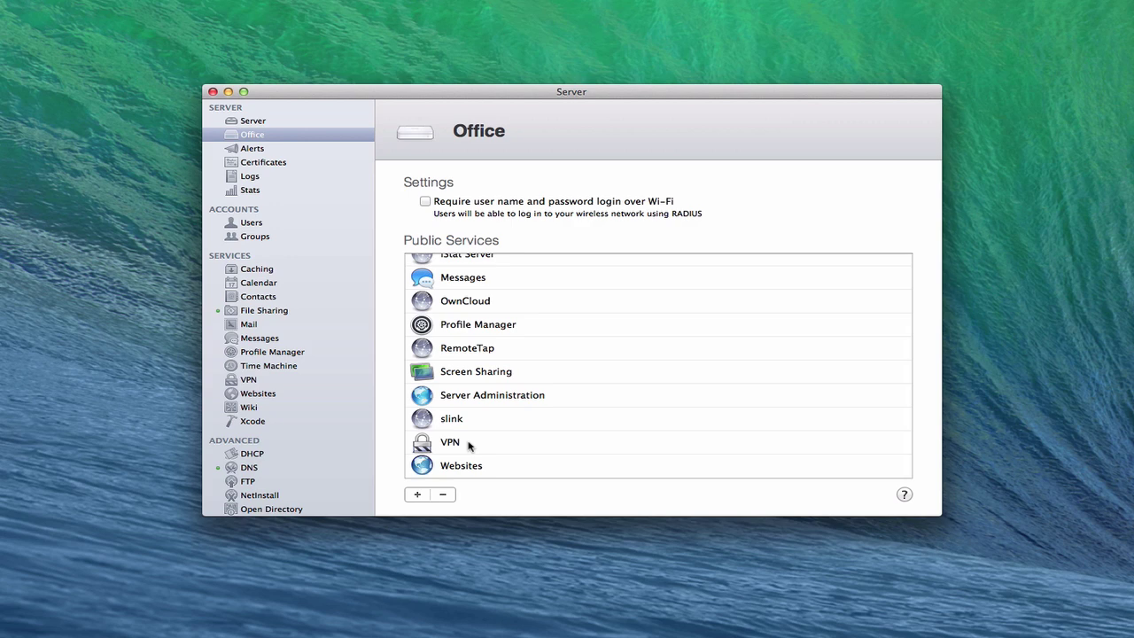
{"action": "scroll", "coordinate": [469, 446], "scroll_direction": "up", "scroll_amount": 5}
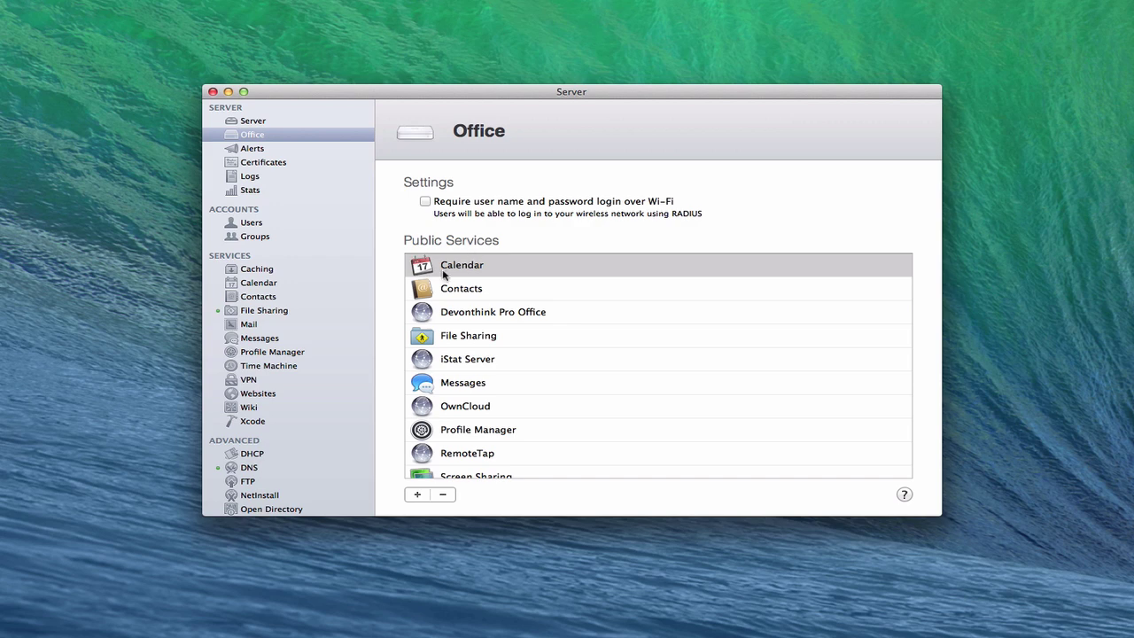
Add DNS as a public service on the Office AirPort
{"action": "left_click", "coordinate": [418, 494]}
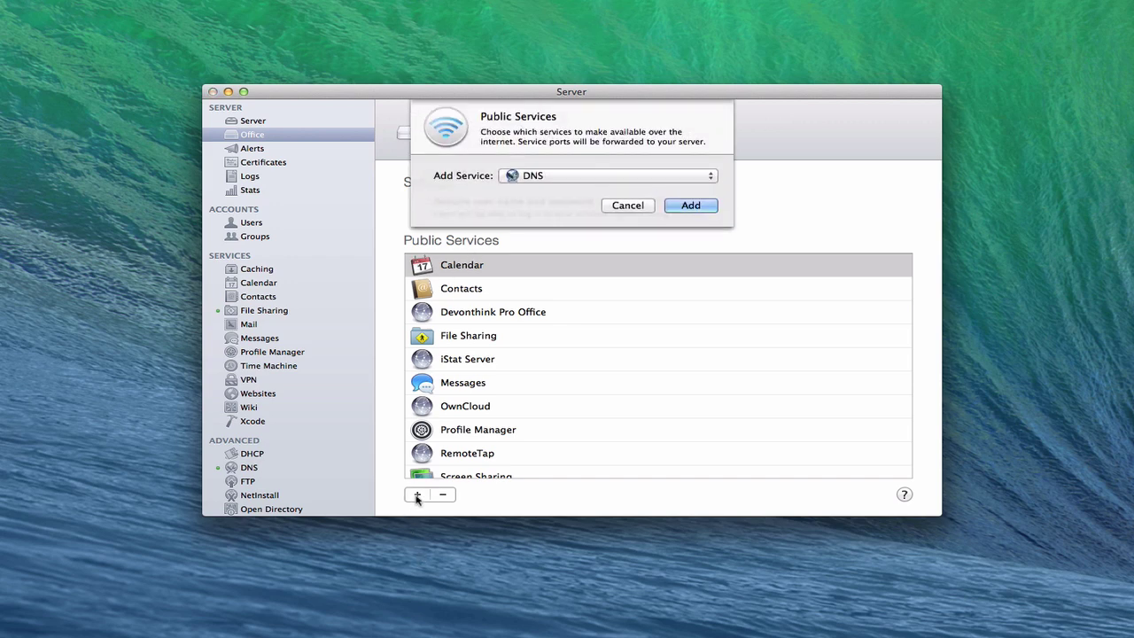
{"action": "left_click", "coordinate": [710, 177]}
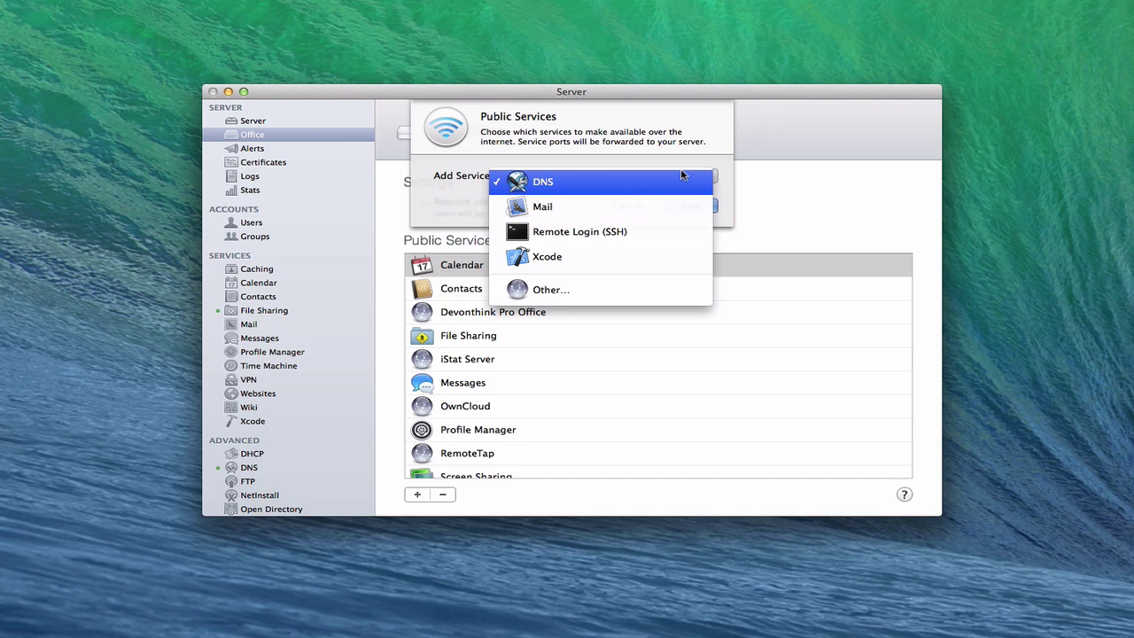
{"action": "left_click", "coordinate": [633, 142]}
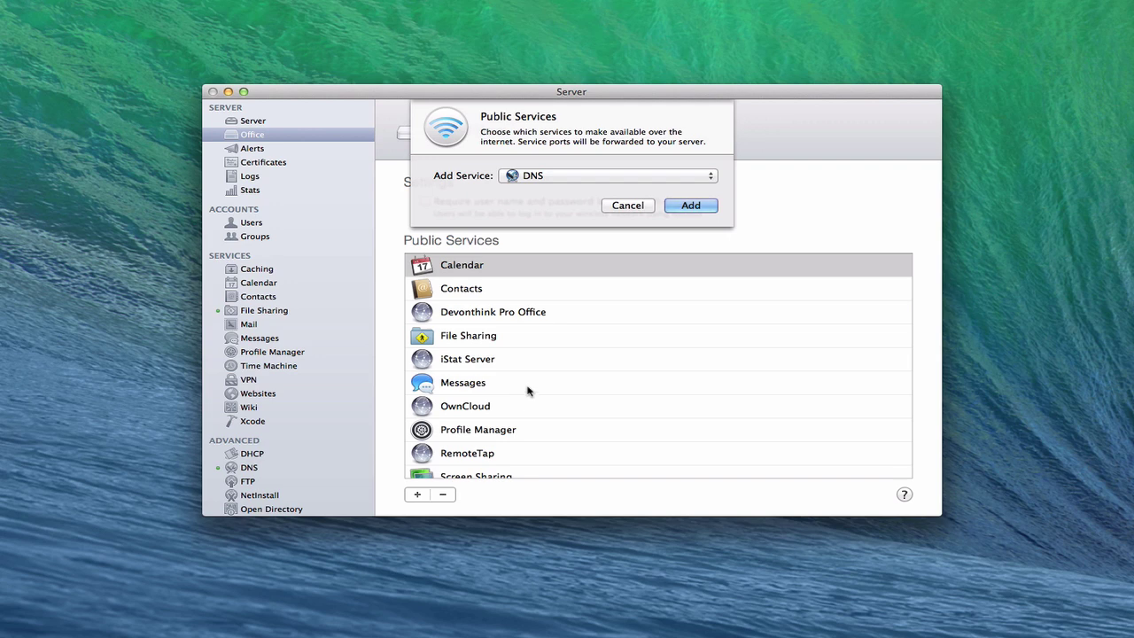
{"action": "left_click", "coordinate": [690, 206]}
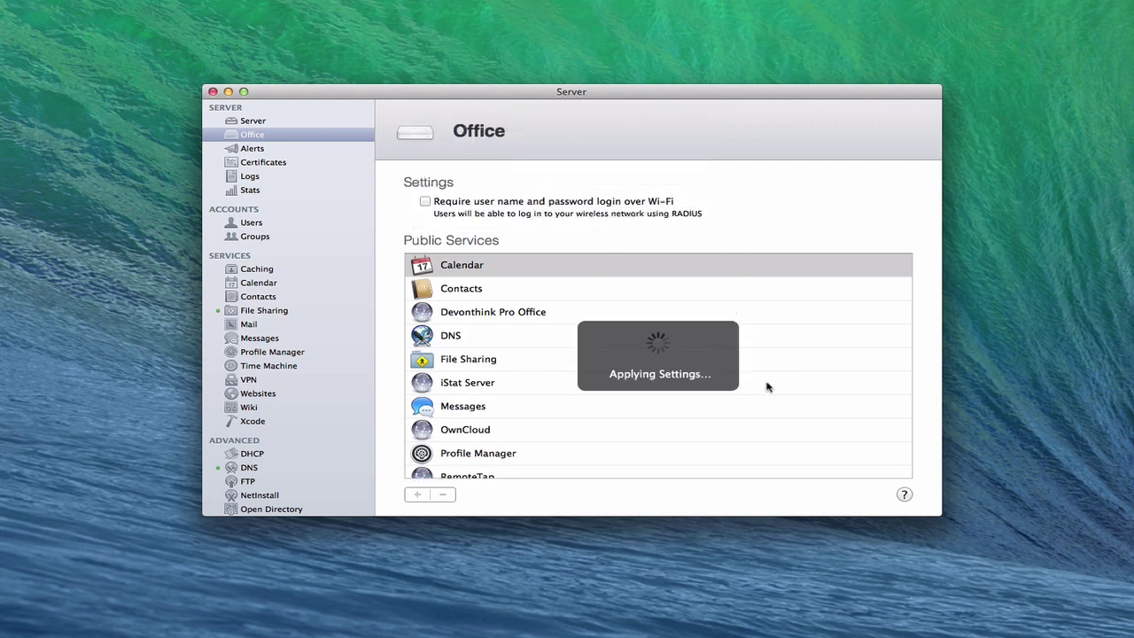
Remove the DNS entry from the Office Public Services list
{"action": "scroll", "coordinate": [628, 390], "scroll_direction": "down", "scroll_amount": 5}
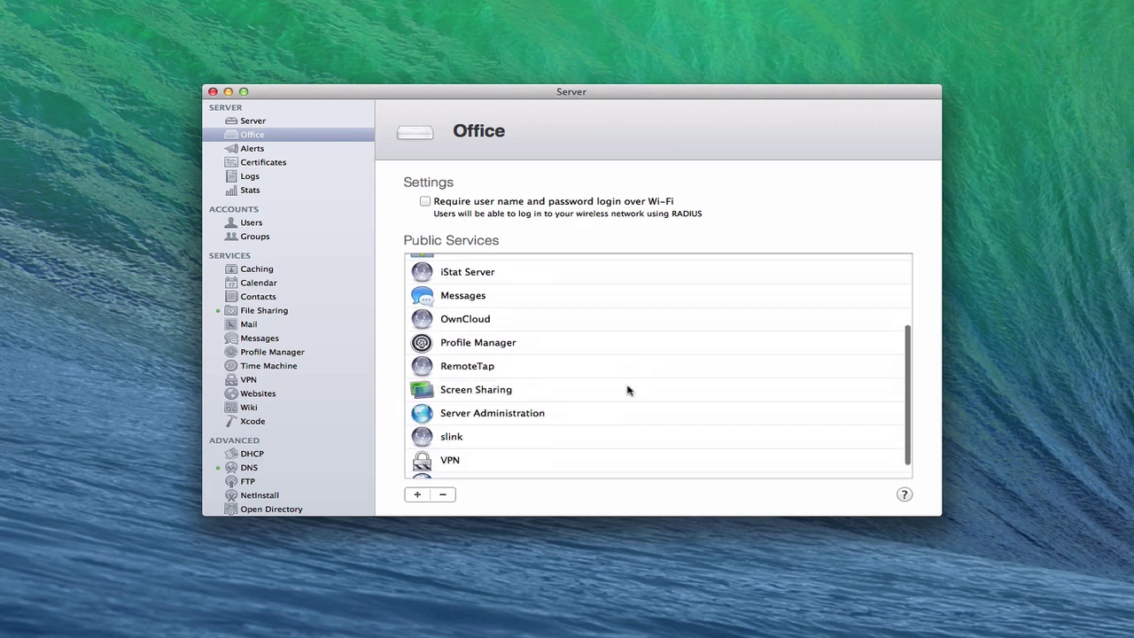
{"action": "scroll", "coordinate": [629, 390], "scroll_direction": "up", "scroll_amount": 5}
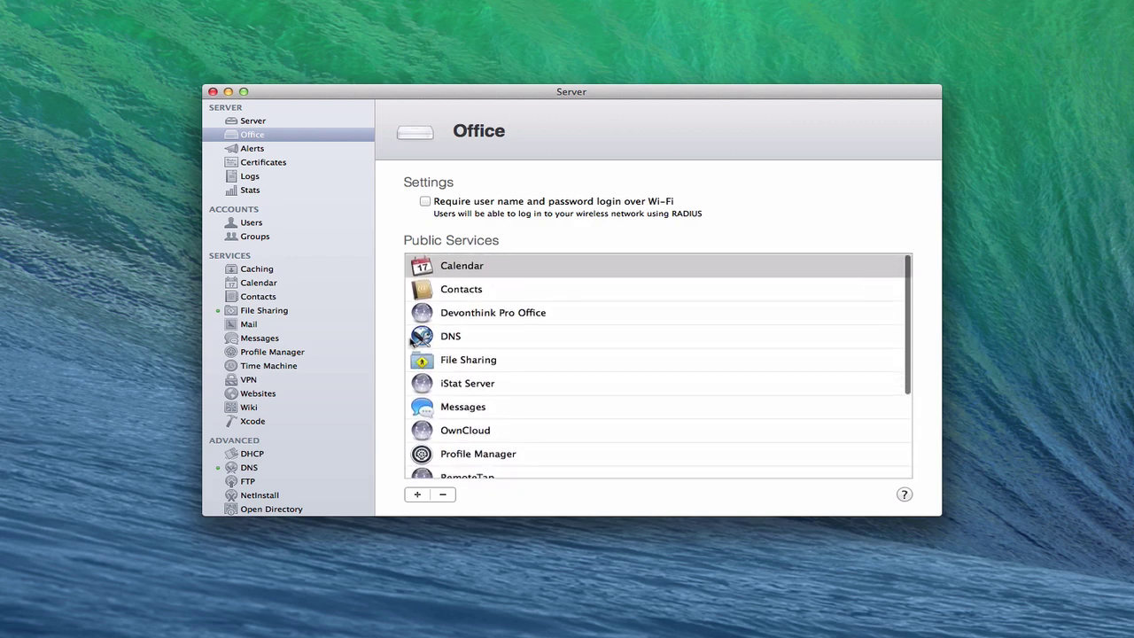
{"action": "left_click", "coordinate": [448, 336]}
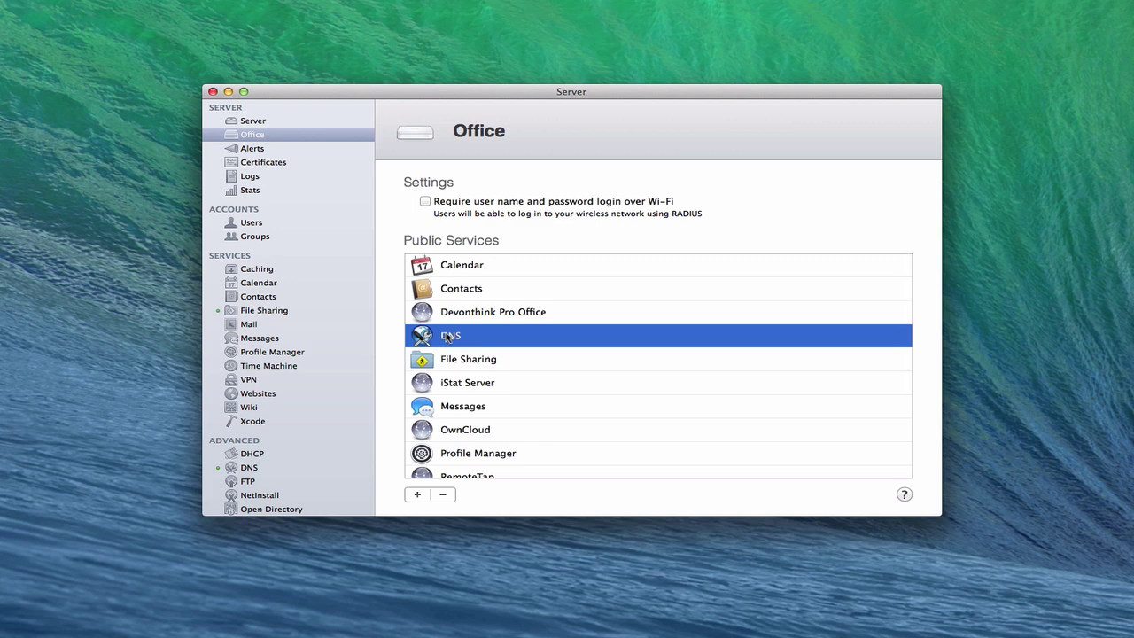
{"action": "left_click", "coordinate": [445, 494]}
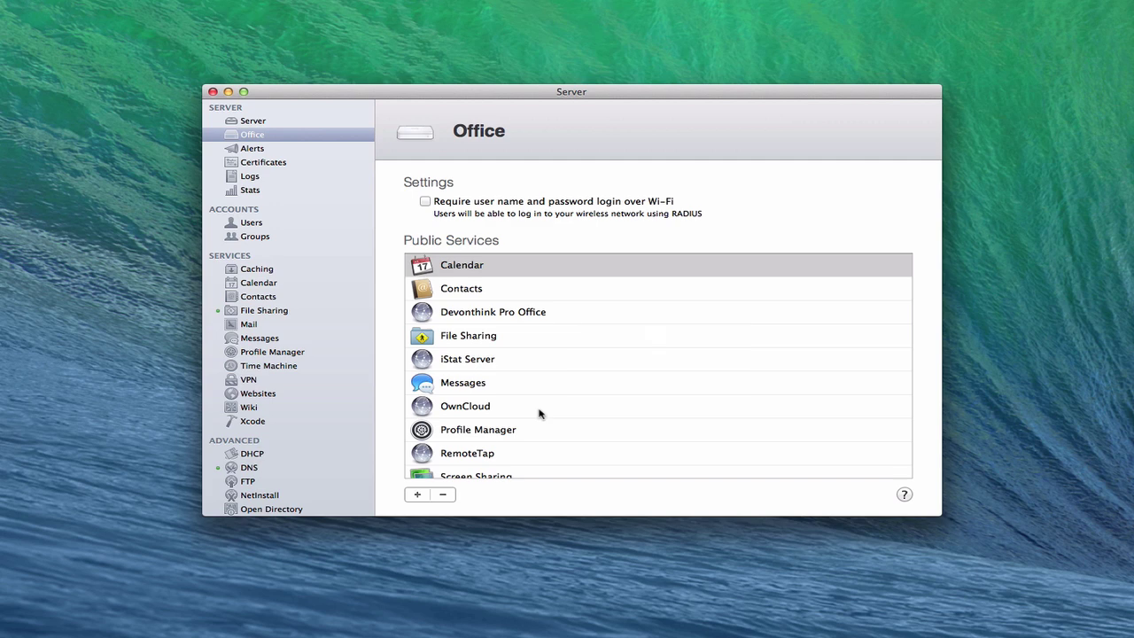
{"action": "scroll", "coordinate": [539, 413], "scroll_direction": "down", "scroll_amount": 5}
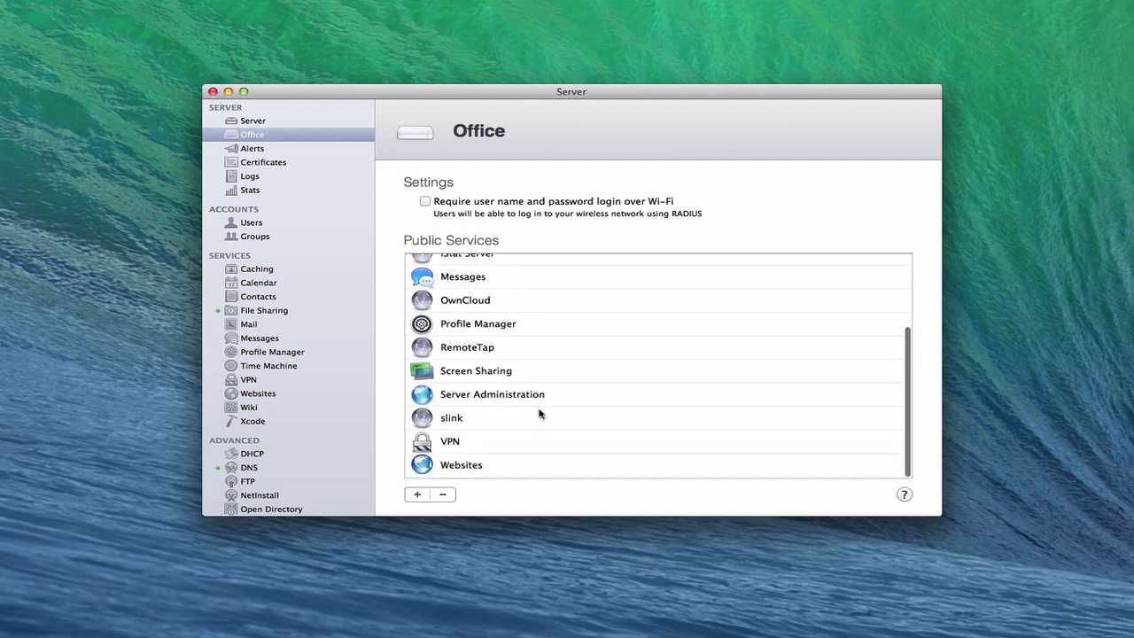
{"action": "scroll", "coordinate": [539, 413], "scroll_direction": "up", "scroll_amount": 5}
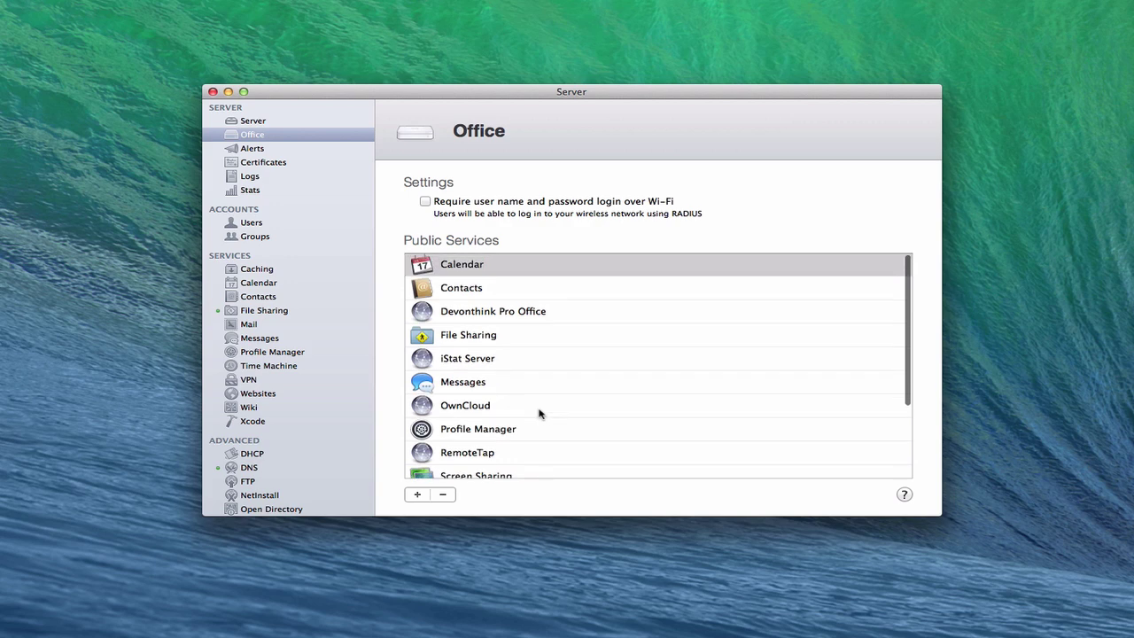
Start adding a custom 'Other…' public service, then cancel it
{"action": "left_click", "coordinate": [416, 495]}
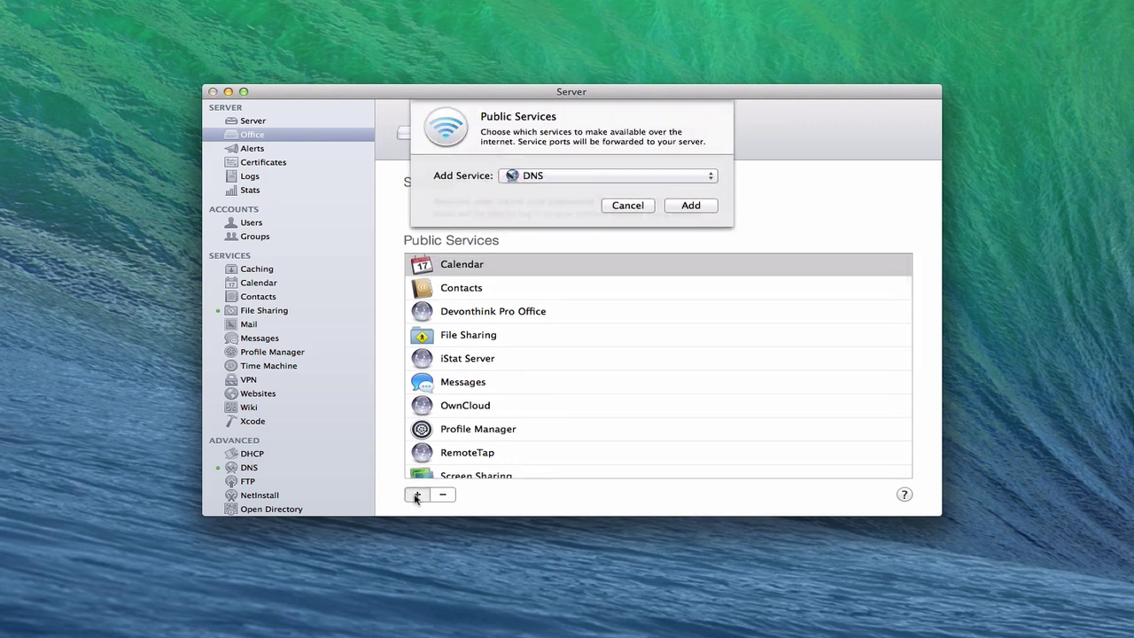
{"action": "left_click", "coordinate": [710, 179]}
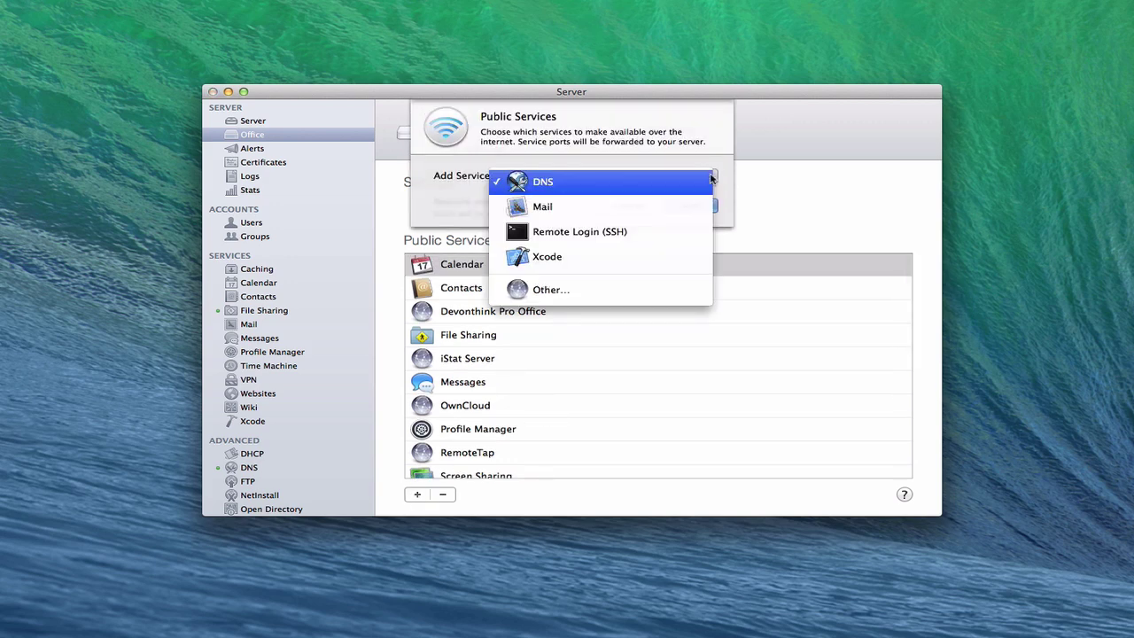
{"action": "left_click", "coordinate": [630, 287]}
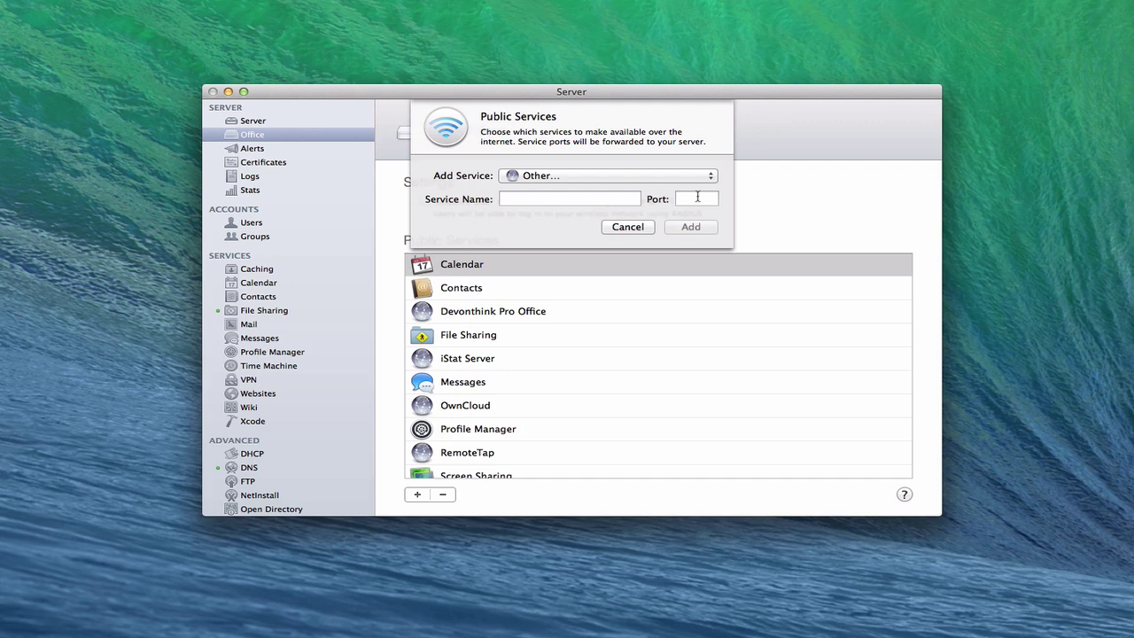
{"action": "left_click", "coordinate": [628, 227]}
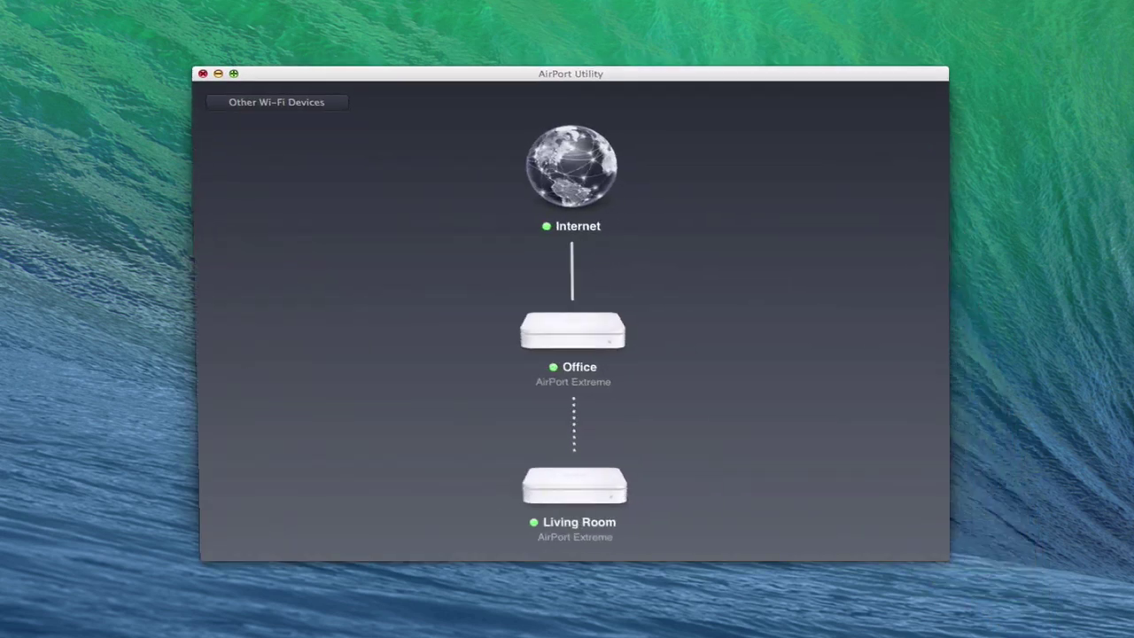
Open the Office base station's Network settings in AirPort Utility and review its Port Settings
{"action": "left_click", "coordinate": [592, 344]}
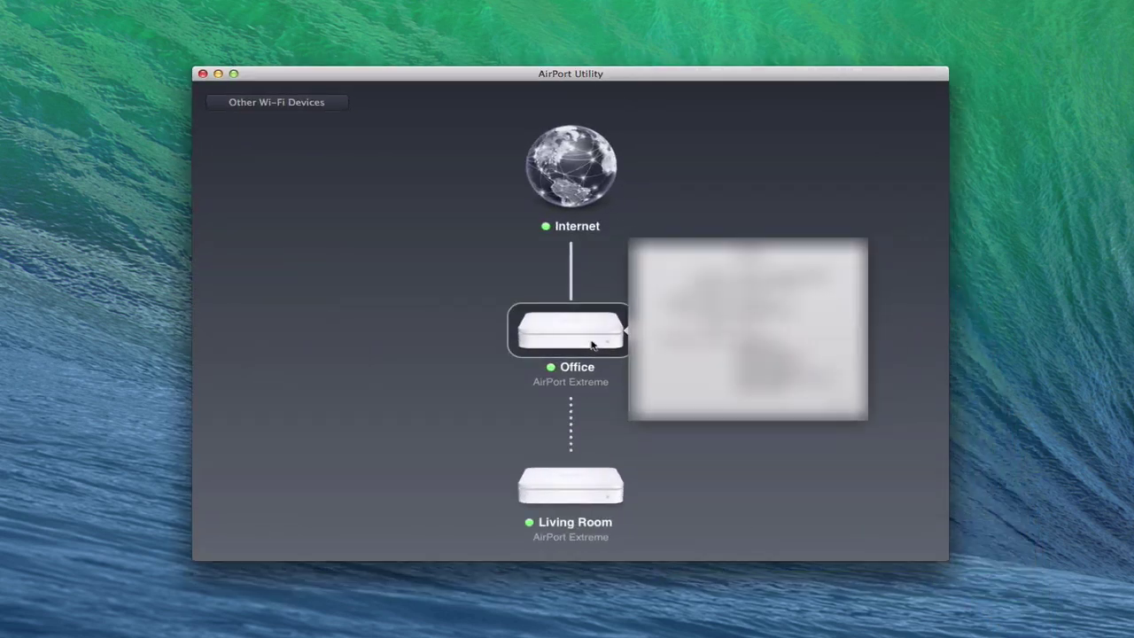
{"action": "left_click", "coordinate": [835, 407]}
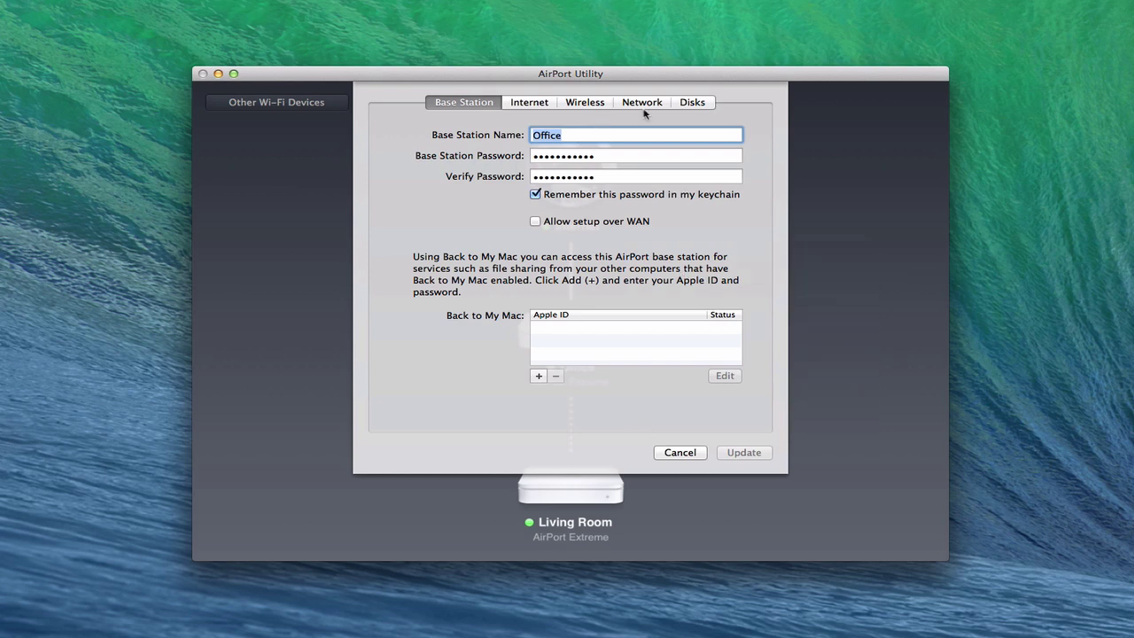
{"action": "left_click", "coordinate": [631, 103]}
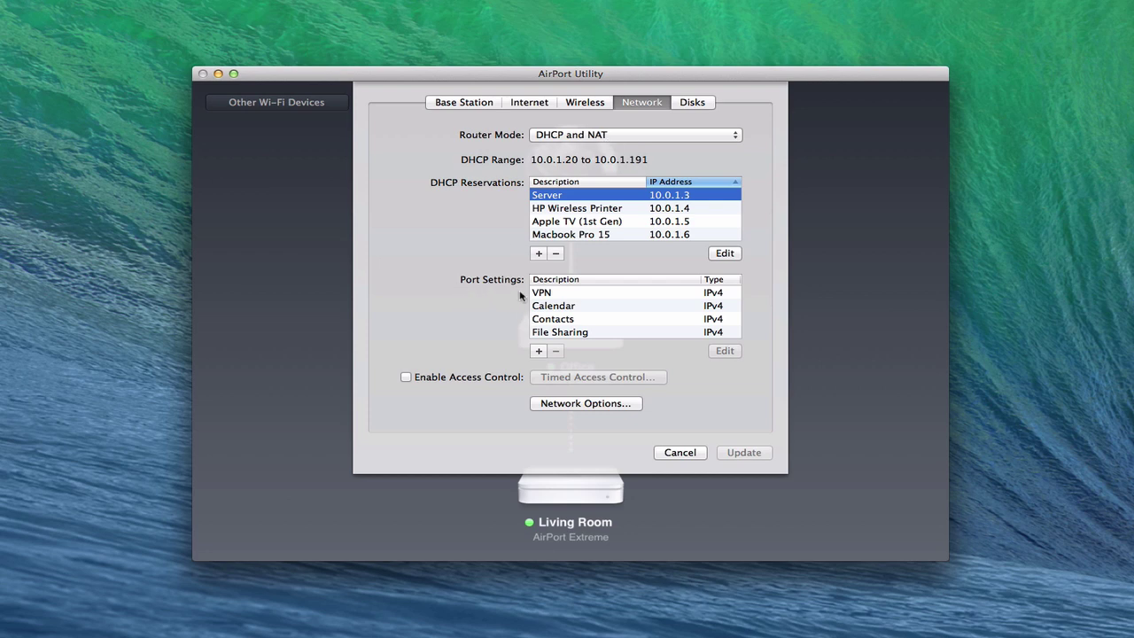
{"action": "scroll", "coordinate": [557, 321], "scroll_direction": "down", "scroll_amount": 5}
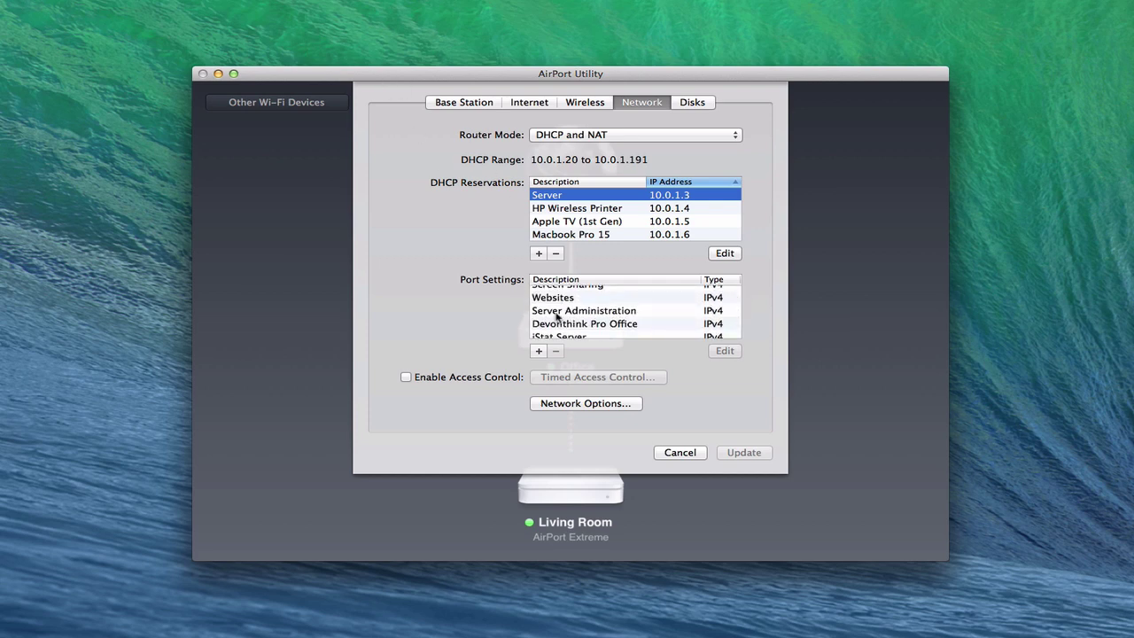
{"action": "scroll", "coordinate": [559, 313], "scroll_direction": "up", "scroll_amount": 3}
Move AirPort Utility aside to compare its port mappings with Server's public services
{"action": "left_click_drag", "start_coordinate": [411, 75], "coordinate": [730, 87]}
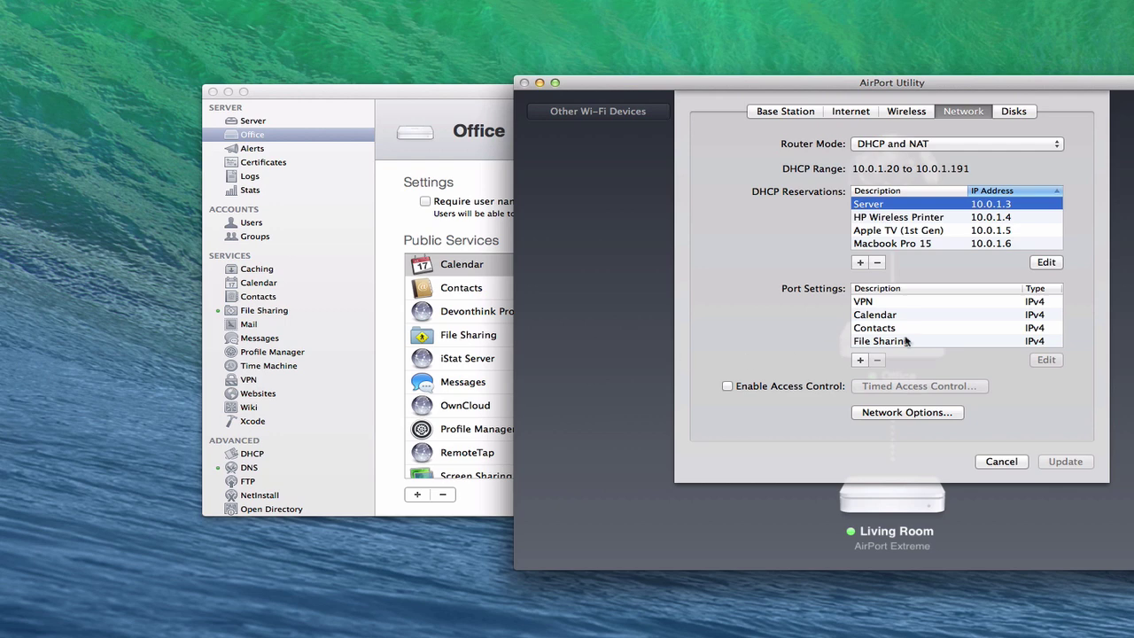
{"action": "scroll", "coordinate": [916, 331], "scroll_direction": "down", "scroll_amount": 1}
{"action": "scroll", "coordinate": [915, 331], "scroll_direction": "down", "scroll_amount": 10}
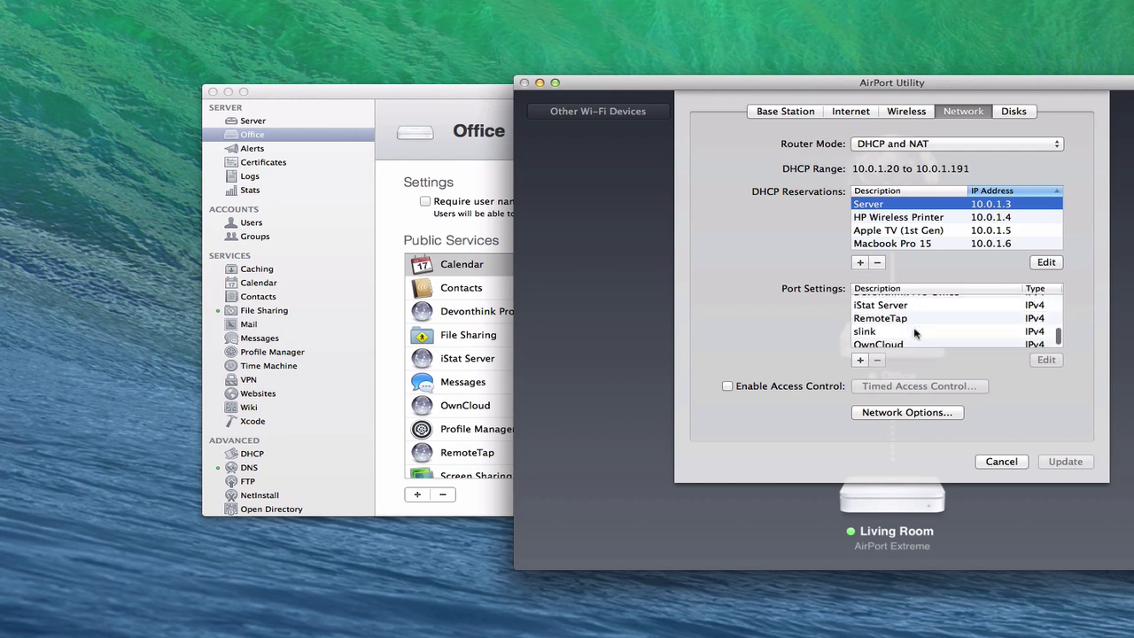
{"action": "scroll", "coordinate": [915, 331], "scroll_direction": "up", "scroll_amount": 10}
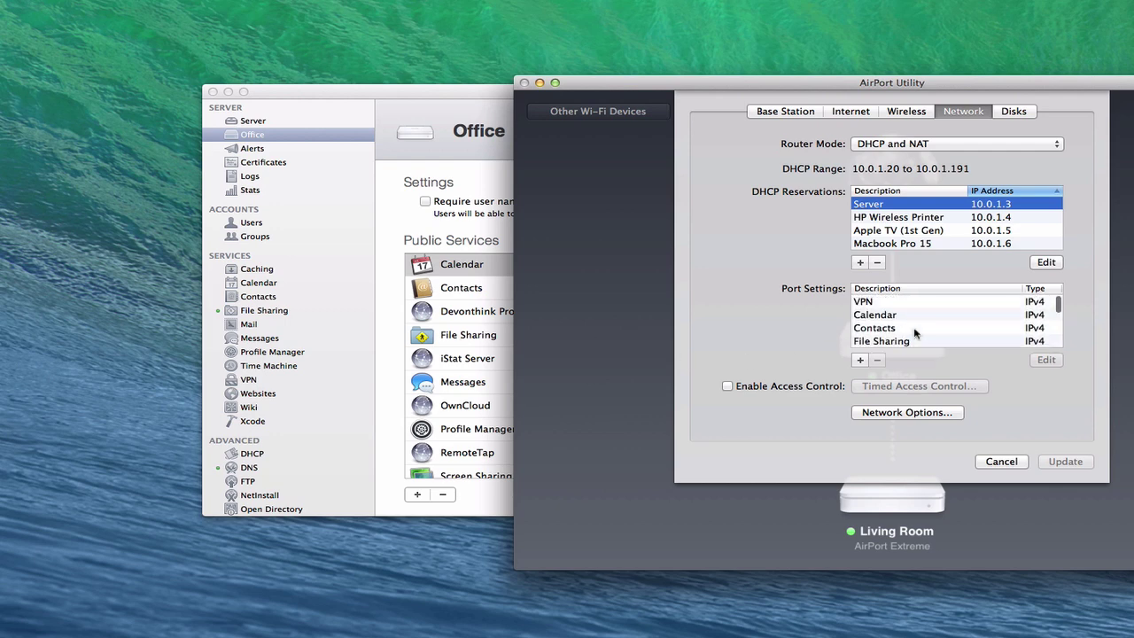
{"action": "left_click_drag", "start_coordinate": [758, 84], "coordinate": [436, 81]}
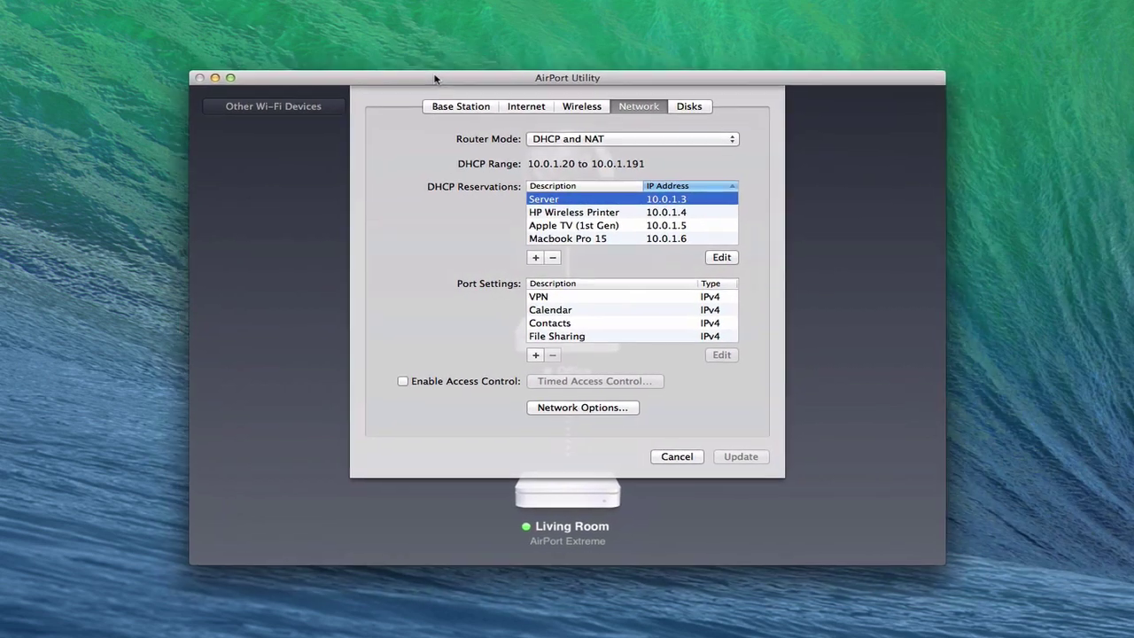
{"action": "left_click", "coordinate": [556, 300]}
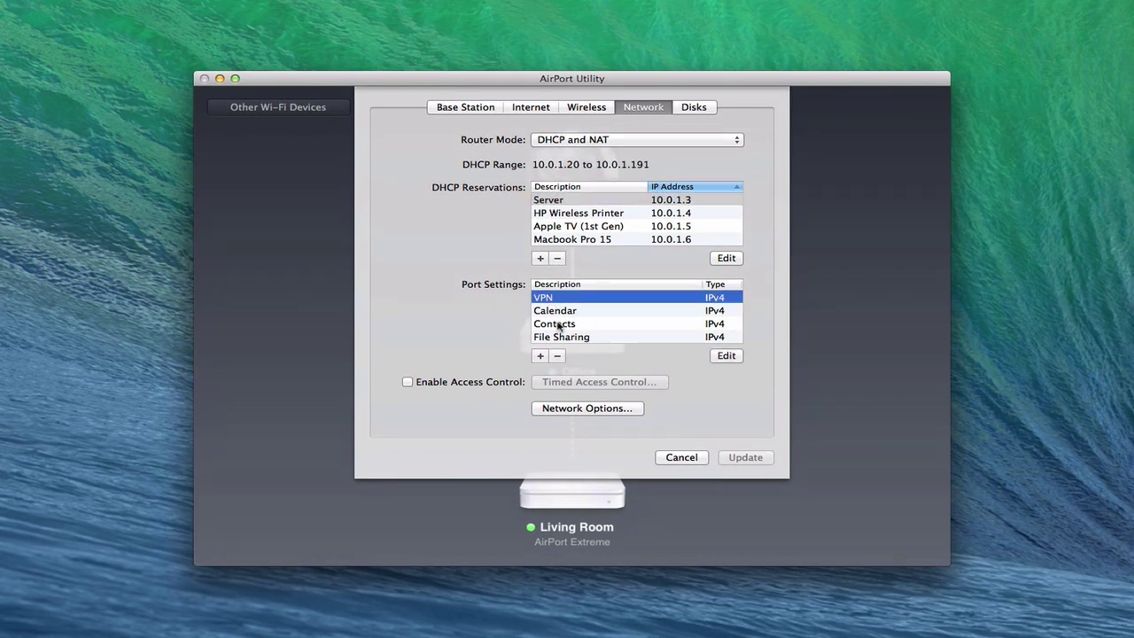
{"action": "left_click", "coordinate": [721, 358]}
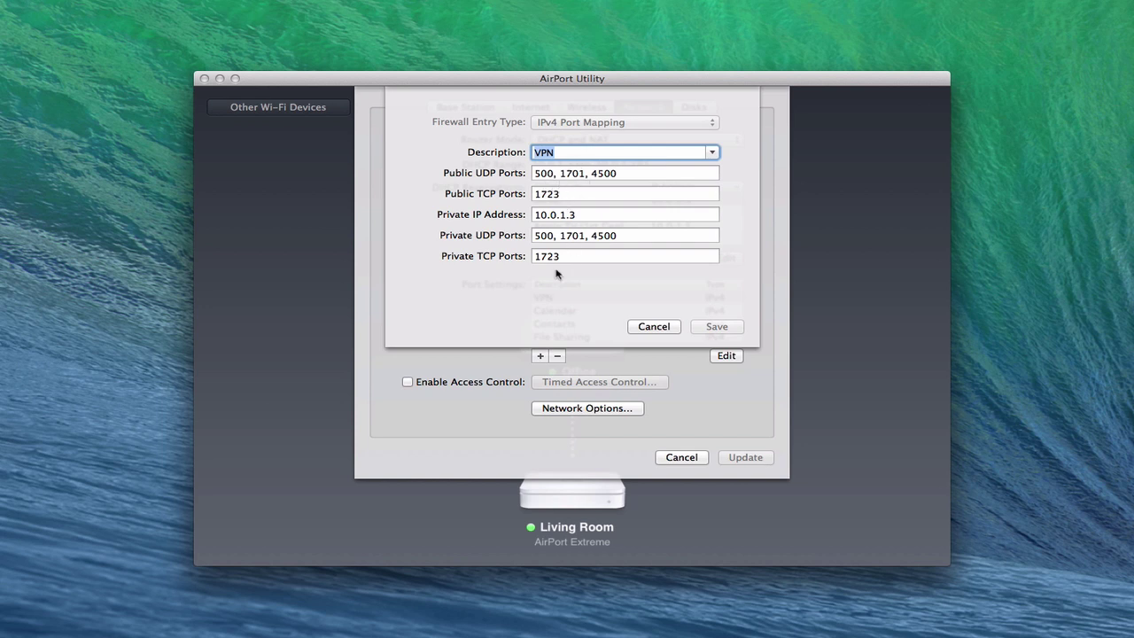
{"action": "left_click", "coordinate": [655, 326]}
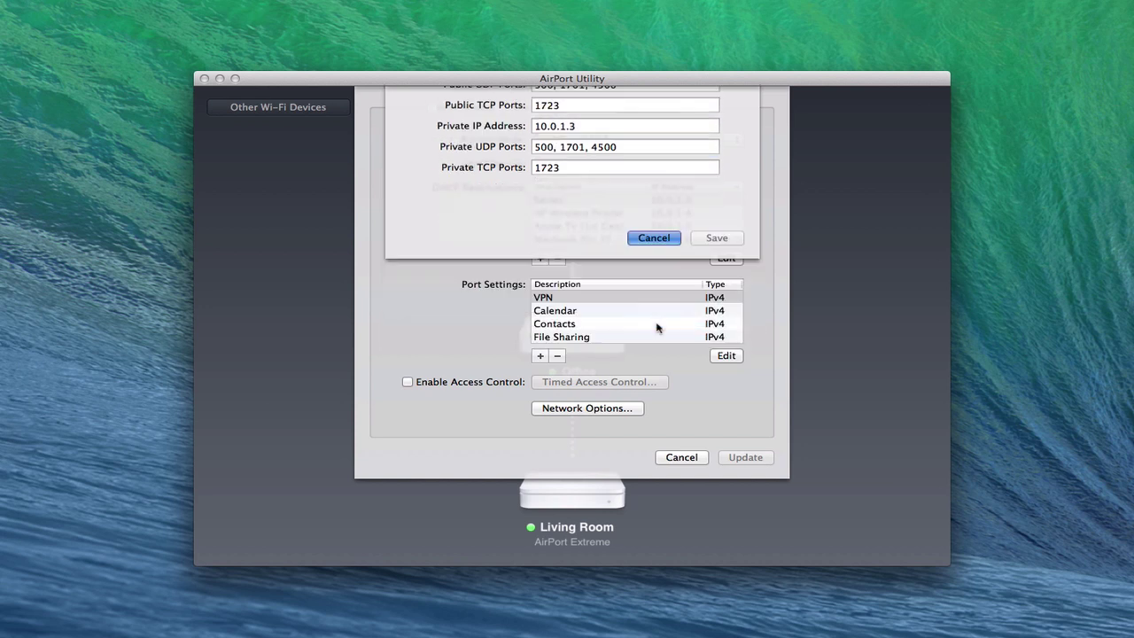
{"action": "left_click", "coordinate": [540, 356]}
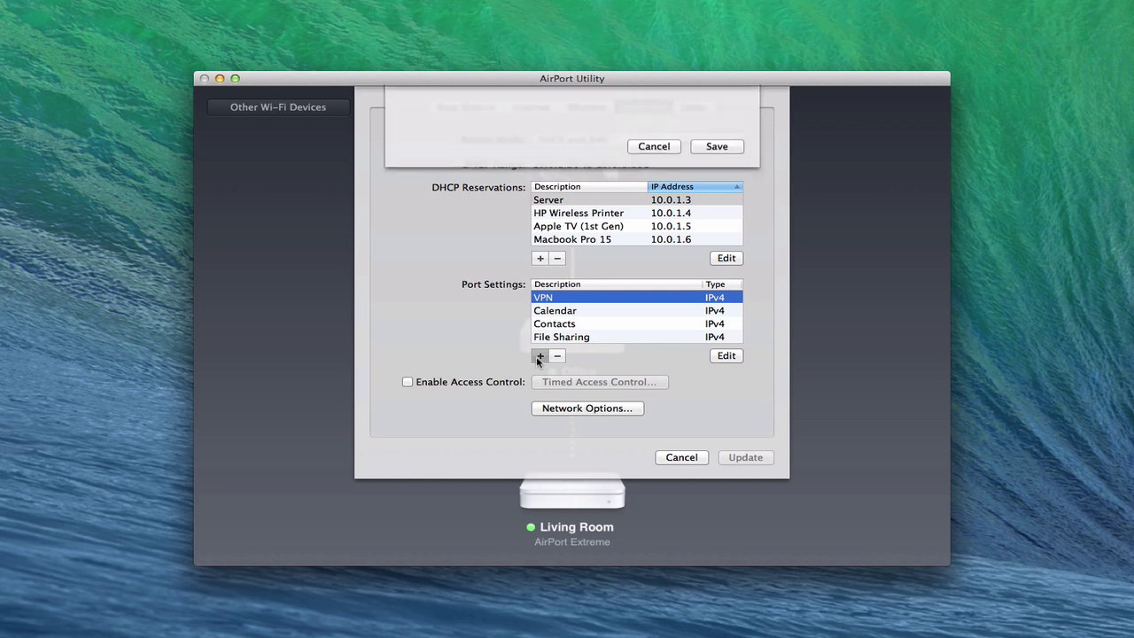
{"action": "left_click", "coordinate": [711, 152]}
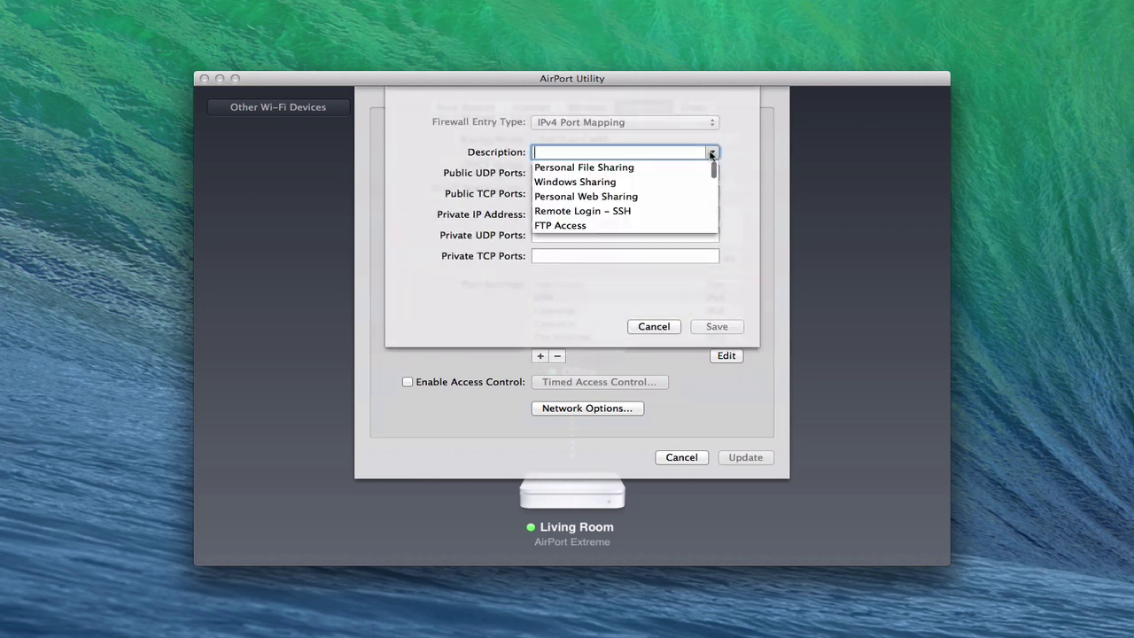
{"action": "scroll", "coordinate": [676, 185], "scroll_direction": "down", "scroll_amount": 3}
{"action": "scroll", "coordinate": [676, 184], "scroll_direction": "down", "scroll_amount": 4}
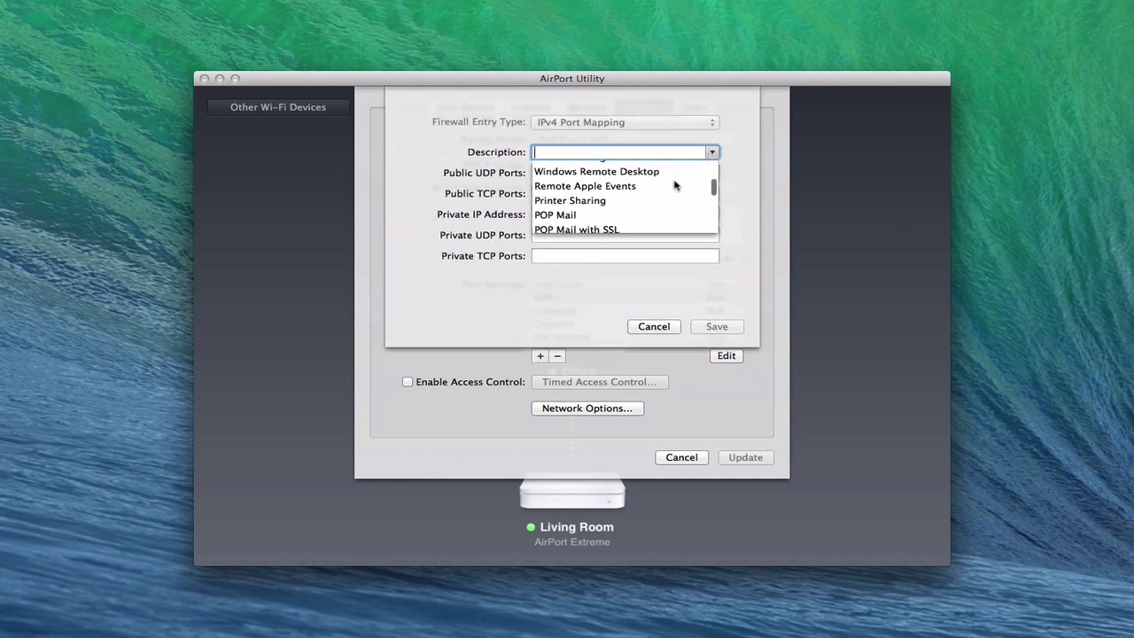
{"action": "left_click", "coordinate": [736, 191]}
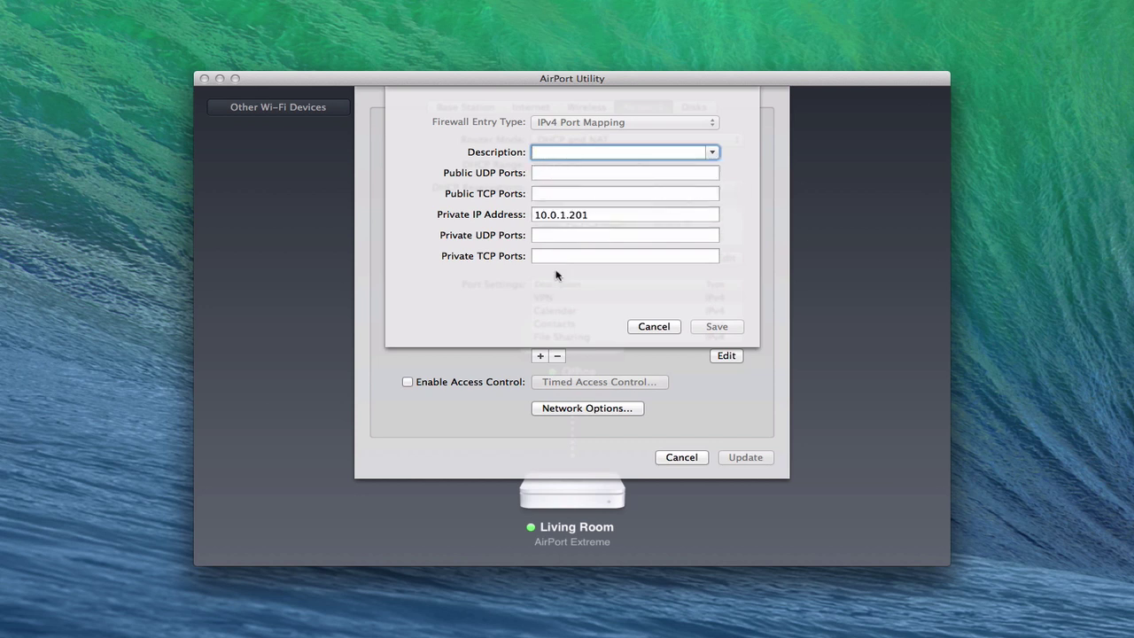
{"action": "left_click", "coordinate": [652, 326]}
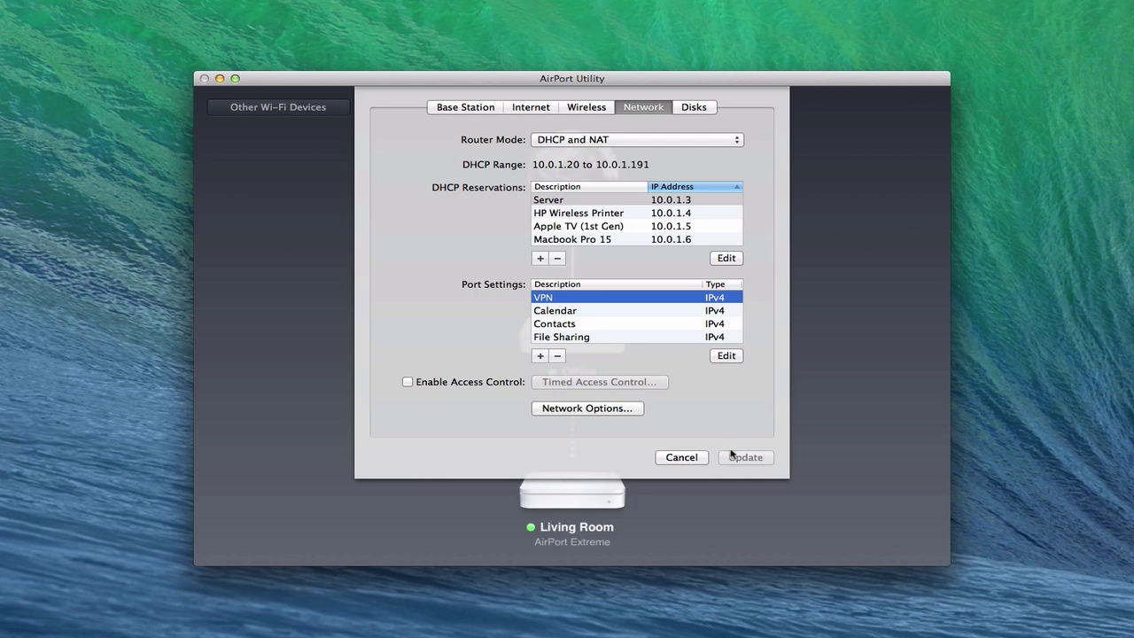
Cancel the Network sheet, close AirPort Utility, and scroll Server's Office Public Services list
{"action": "left_click", "coordinate": [681, 458]}
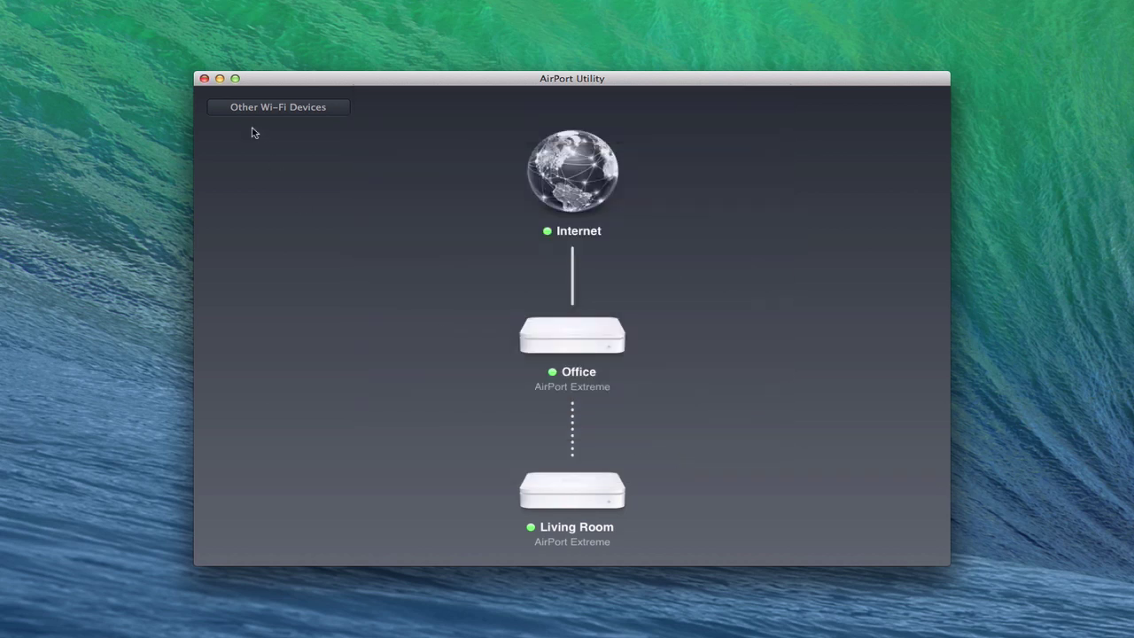
{"action": "left_click", "coordinate": [220, 79]}
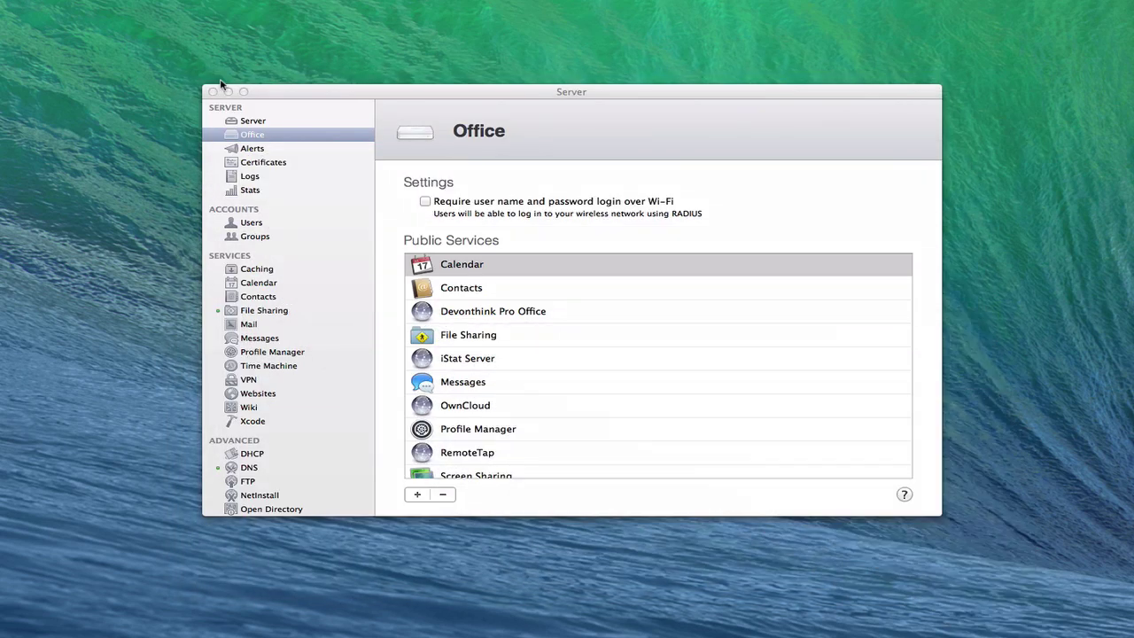
{"action": "left_click", "coordinate": [497, 95]}
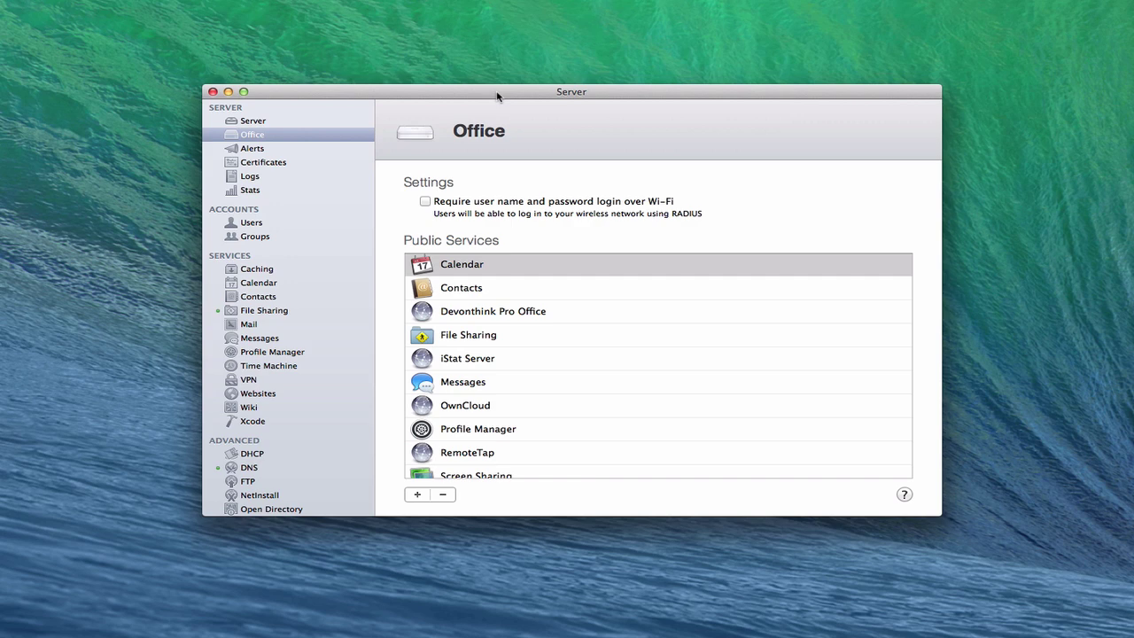
{"action": "scroll", "coordinate": [562, 352], "scroll_direction": "down", "scroll_amount": 3}
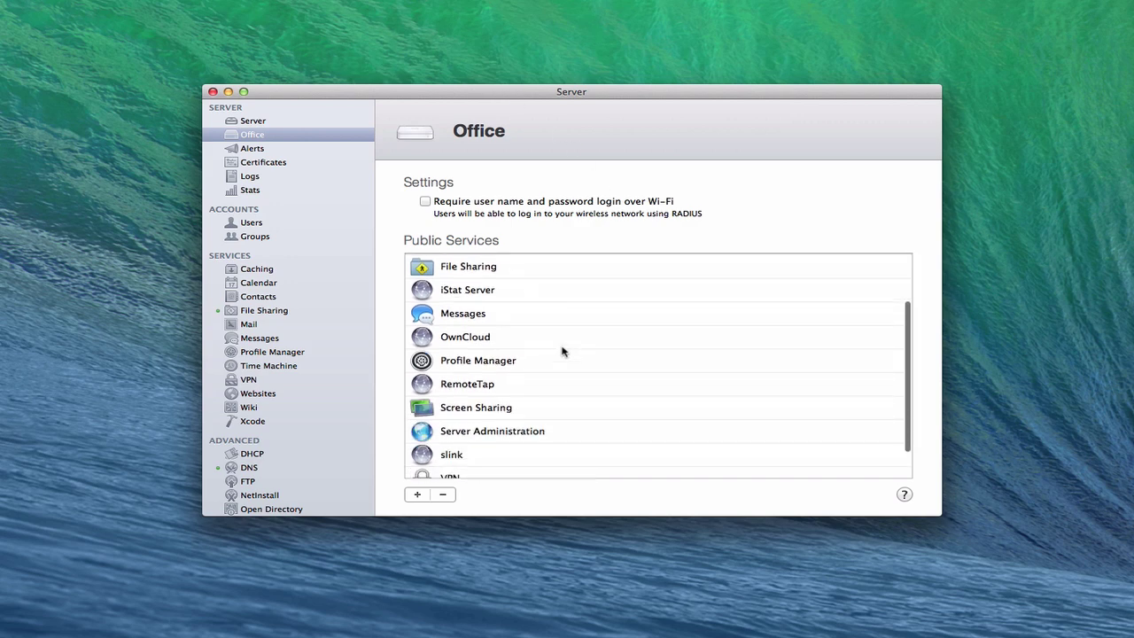
{"action": "scroll", "coordinate": [562, 352], "scroll_direction": "up", "scroll_amount": 2}
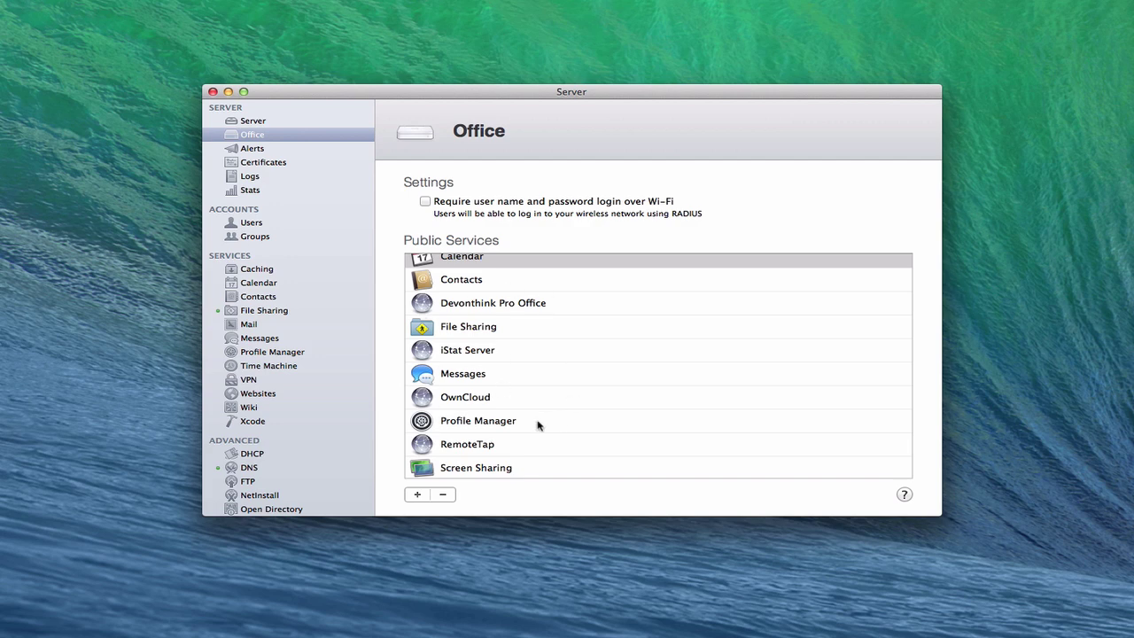
{"action": "scroll", "coordinate": [541, 426], "scroll_direction": "up", "scroll_amount": 1}
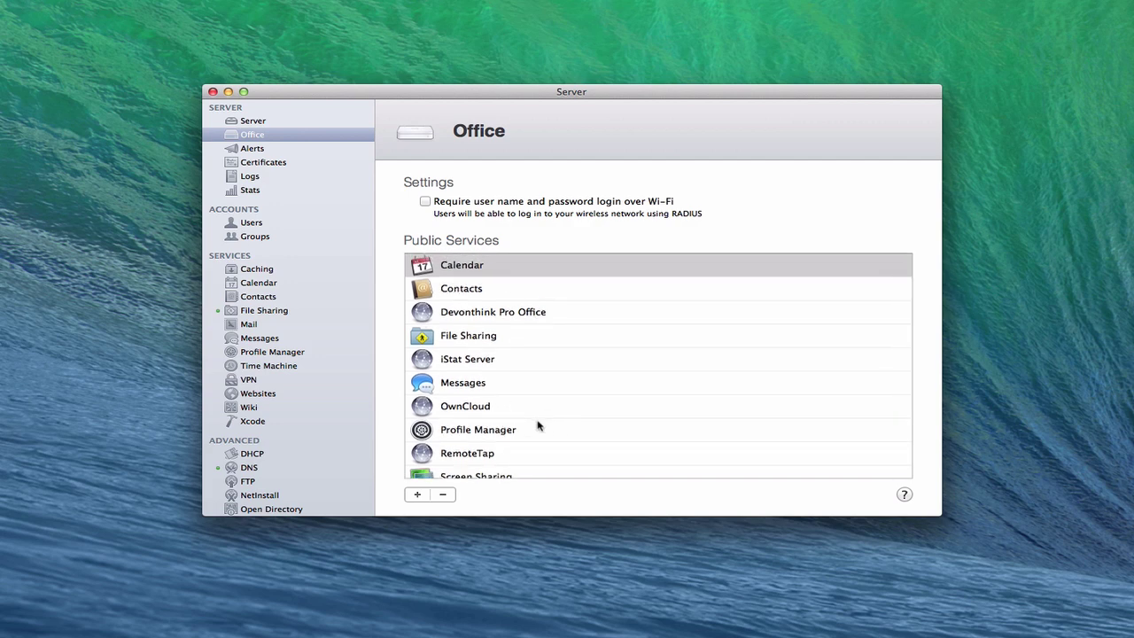